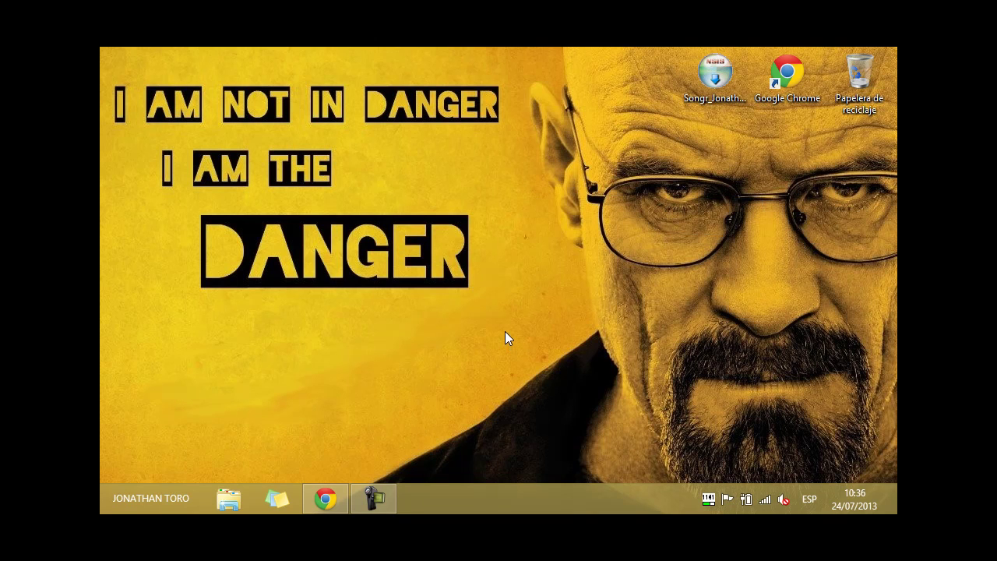
mouse_move(101, 59)
left_mouse_down()
mouse_move(451, 347)
mouse_move(580, 330)
mouse_move(399, 289)
mouse_move(147, 52)
mouse_move(100, 50)
left_mouse_up()
mouse_move(99, 47)
left_mouse_down()
mouse_move(307, 269)
mouse_move(552, 399)
mouse_move(567, 371)
mouse_move(361, 304)
mouse_move(127, 52)
mouse_move(99, 56)
left_mouse_up()
left_click_drag(570, 316, 100, 48)
- Try to save the Songr installer from its MediaFire page in Chrome to the Escritorio folder
left_click(344, 500)
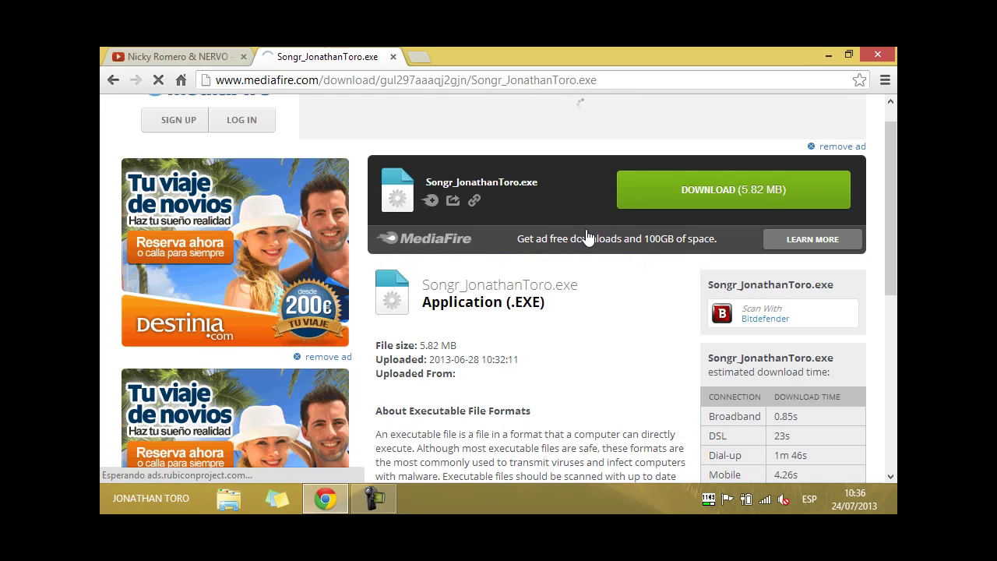
left_click(689, 206)
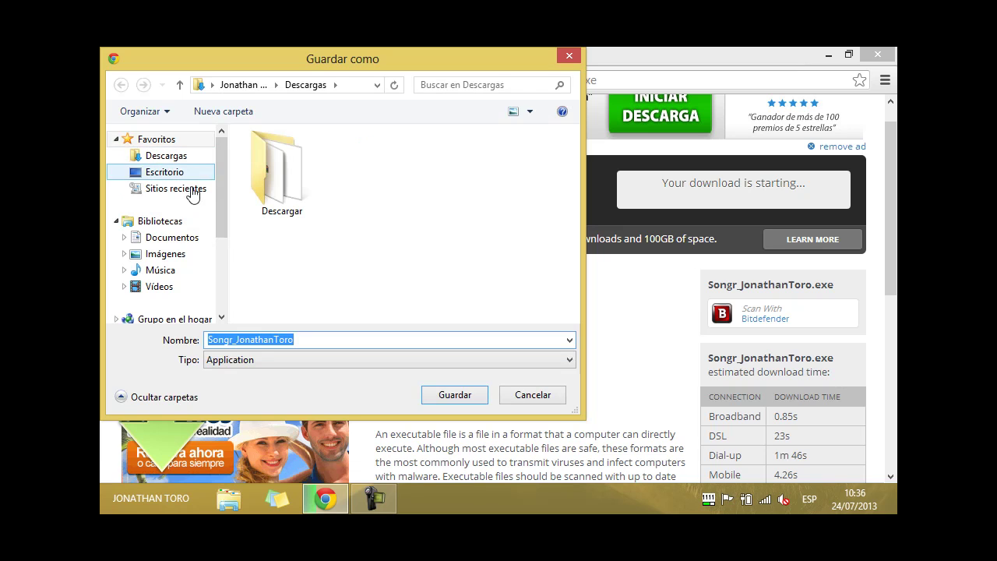
left_click(196, 171)
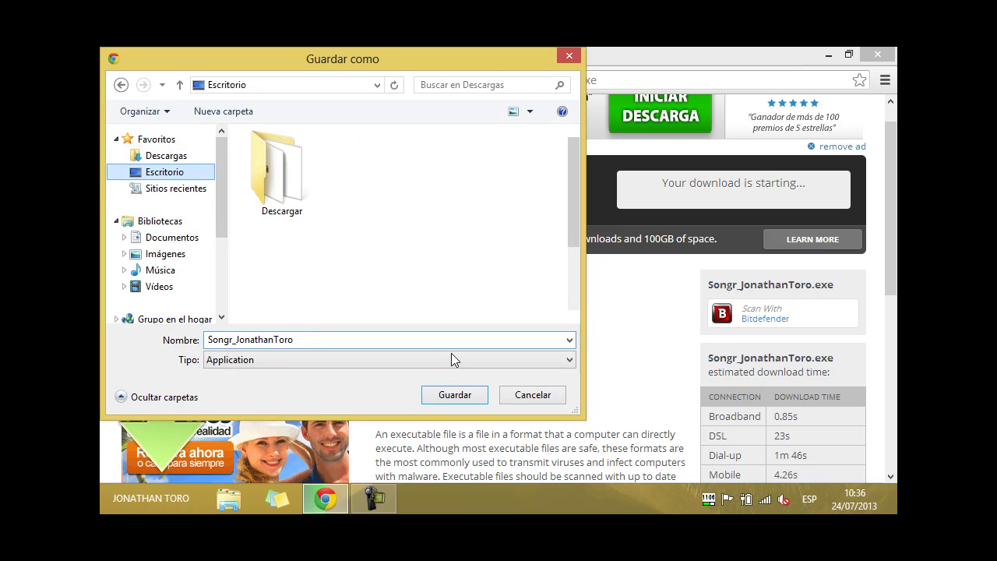
left_click(535, 394)
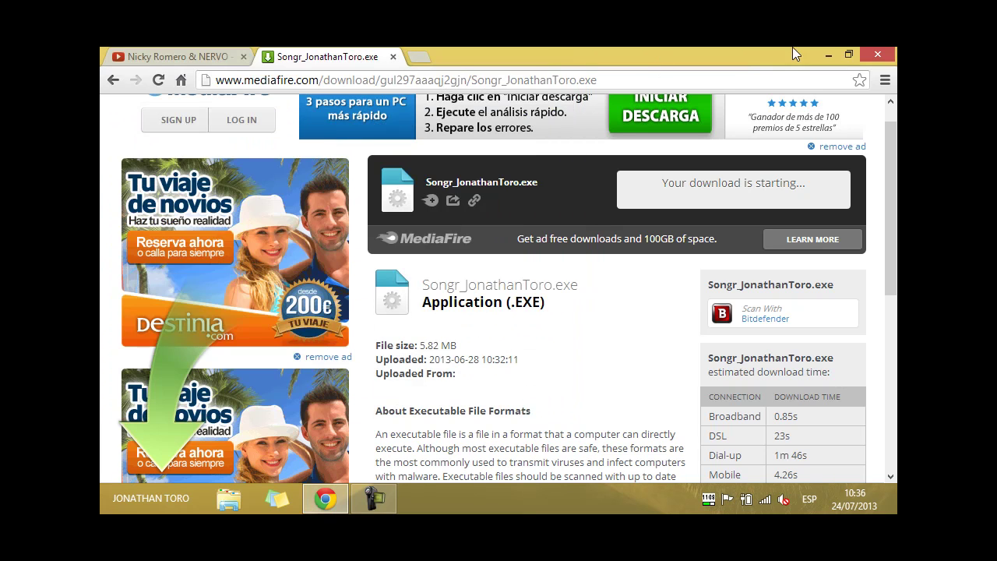
- Minimize the browser and launch the Songr installer from the desktop
left_click(827, 54)
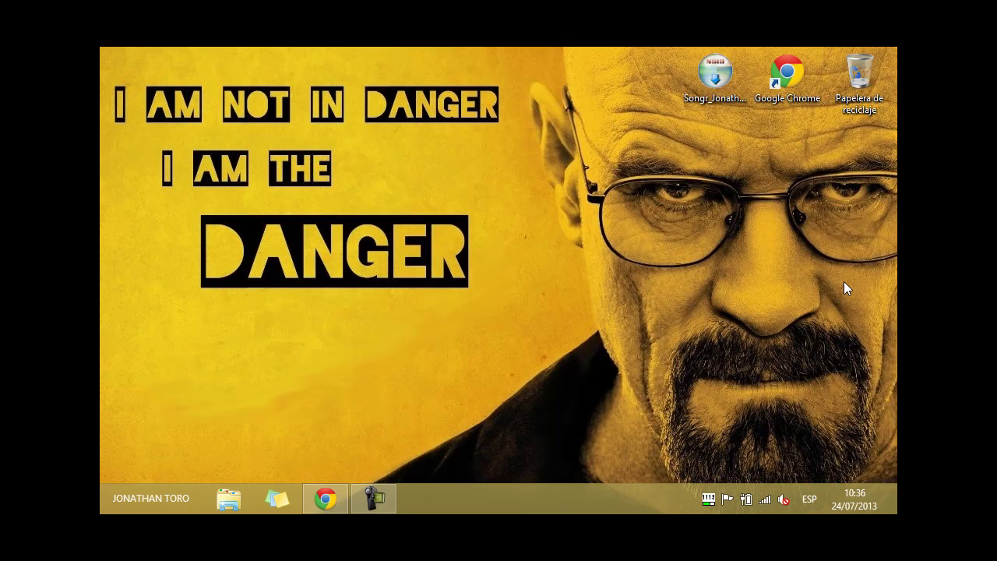
left_click_drag(829, 261, 666, 58)
left_click_drag(738, 155, 687, 82)
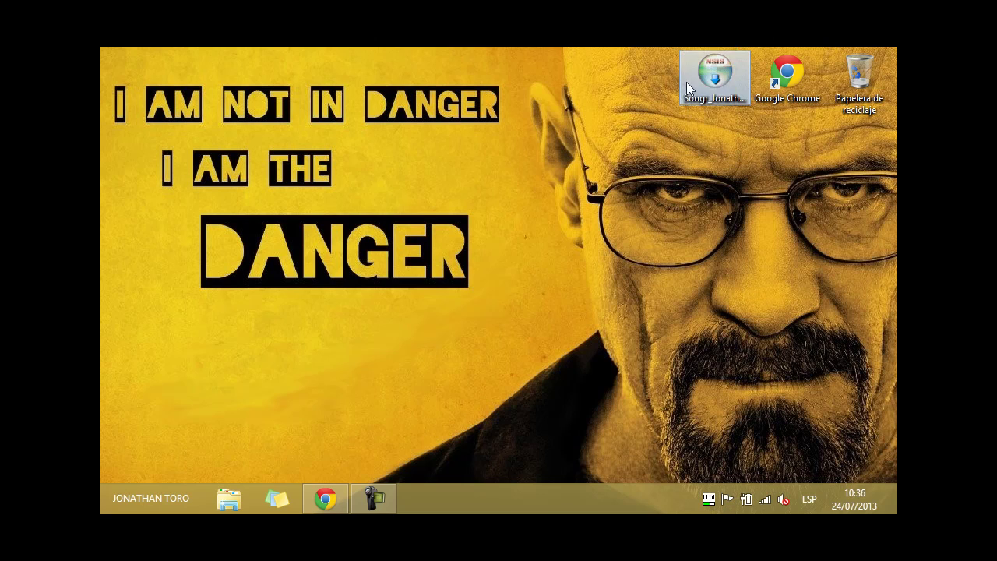
left_click(702, 84)
double_click(702, 84)
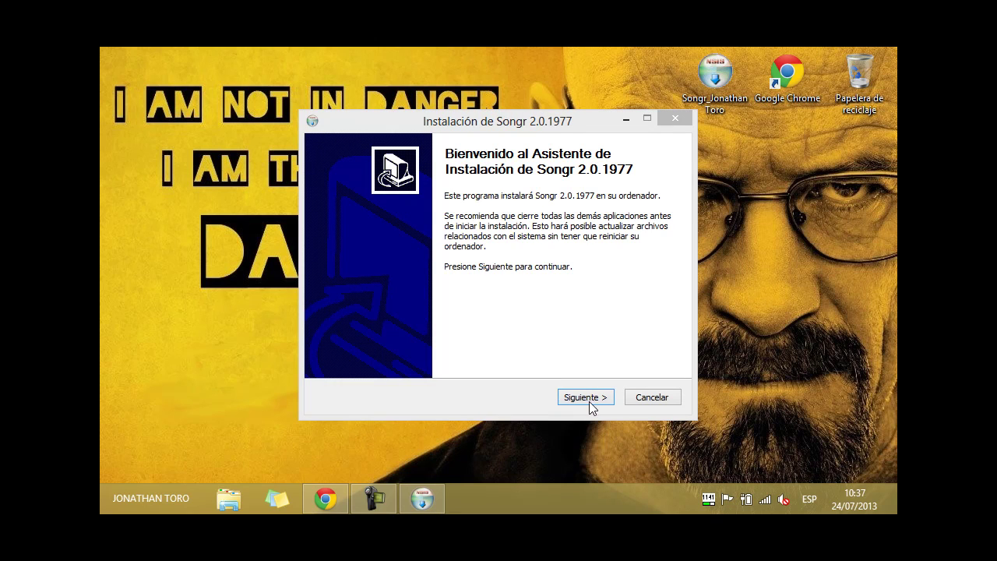
- Continue past the Songr setup's welcome page and accept the licence agreement
left_click(580, 399)
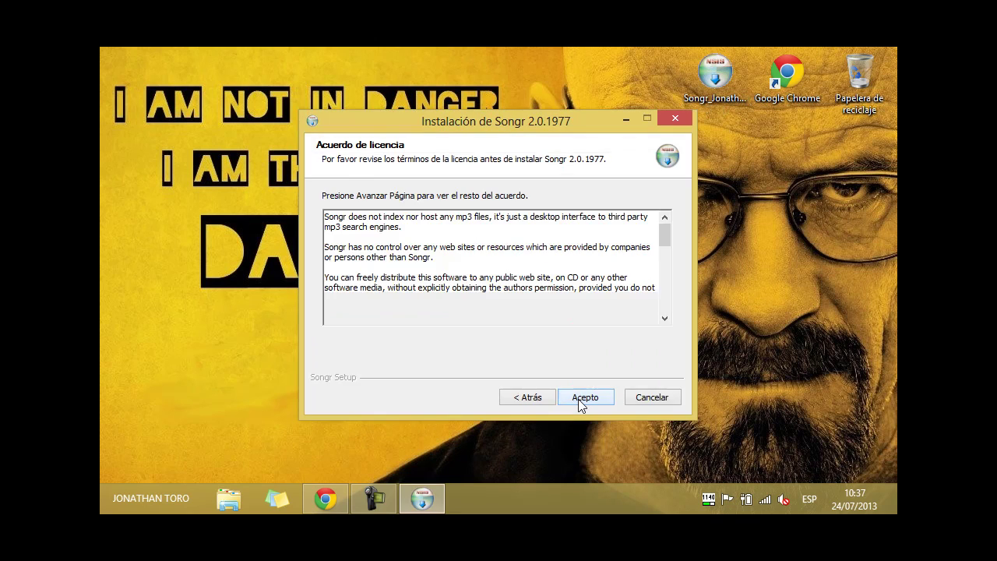
left_click(591, 399)
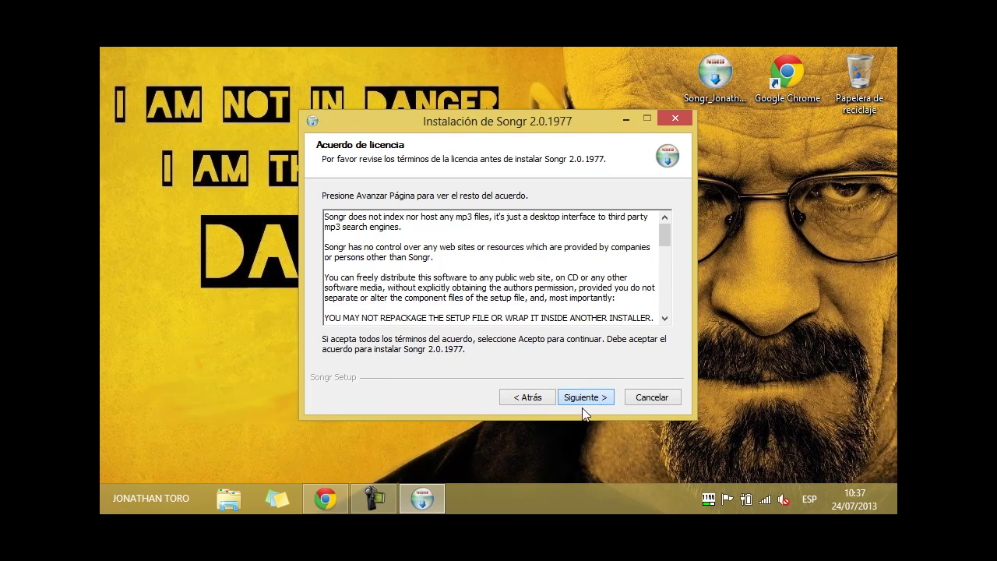
left_click(585, 398)
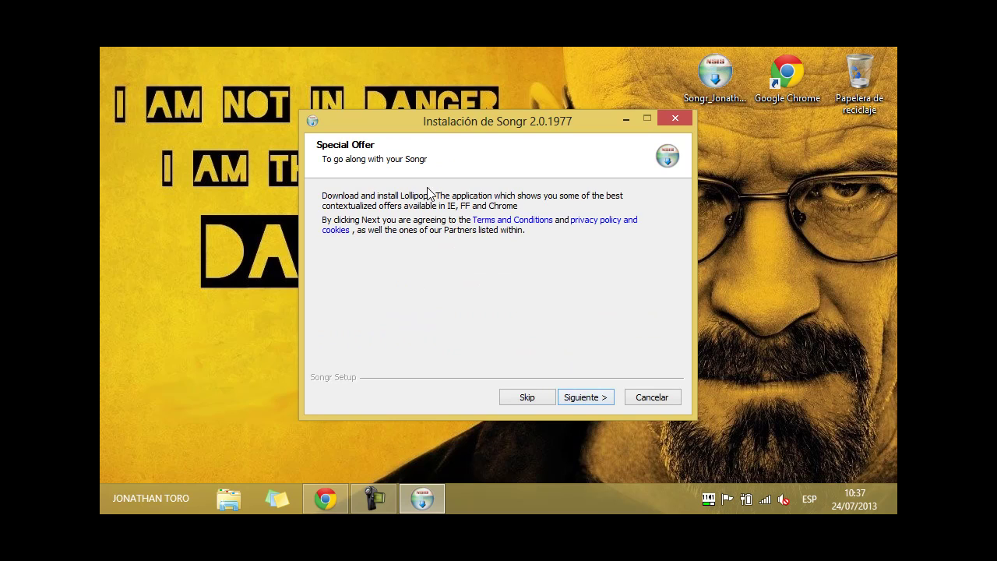
- Decline the bundled offers: skip Lollipop, the PC optimizer and DealPly, and set Delta to Advanced with Install Delta Toolbar unchecked
left_click(517, 400)
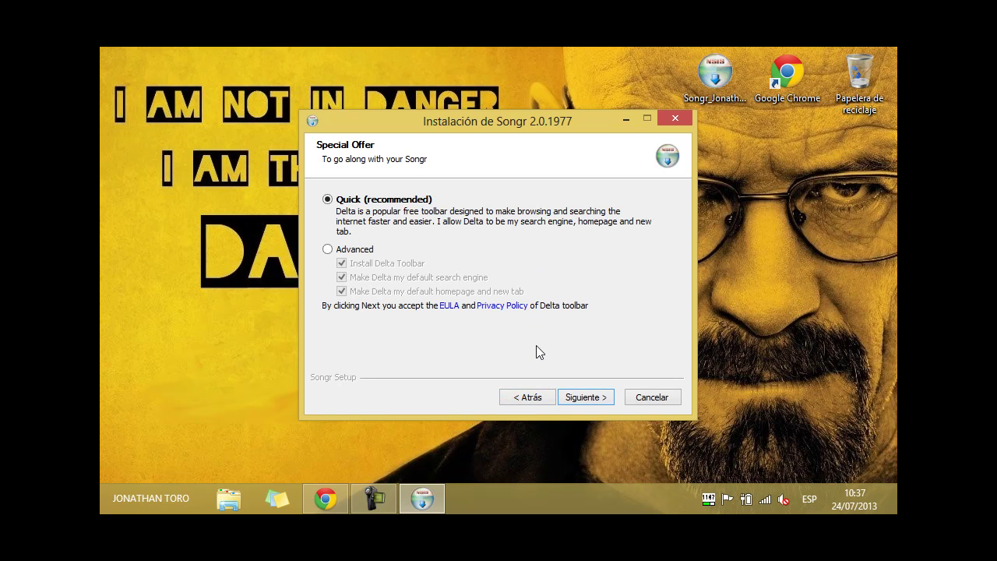
left_click(328, 249)
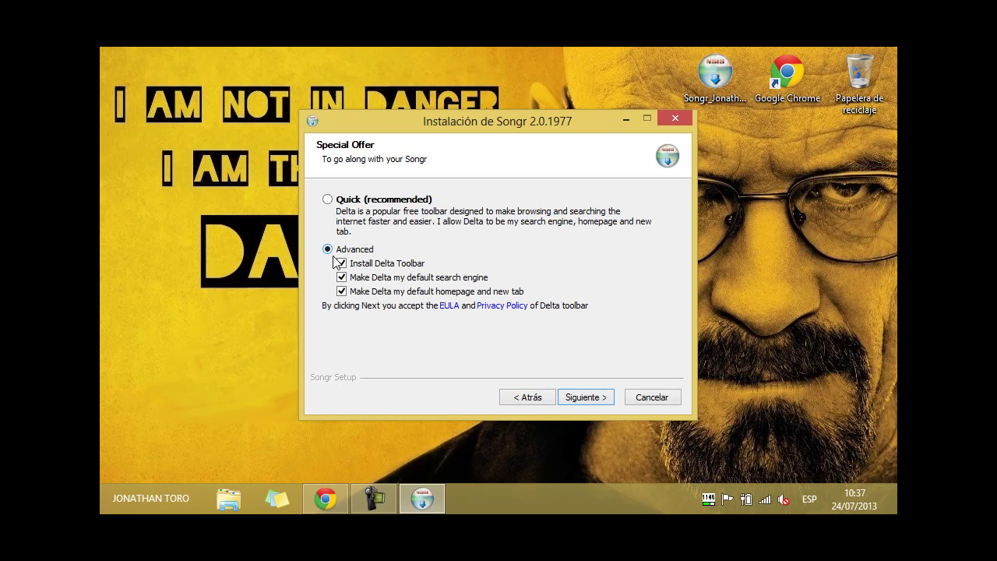
left_click(342, 264)
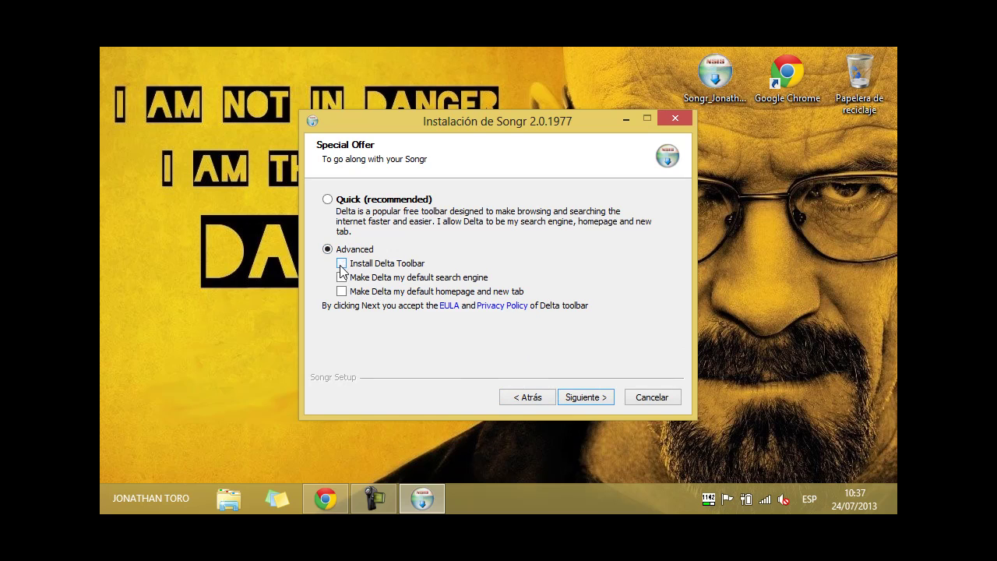
left_click(594, 399)
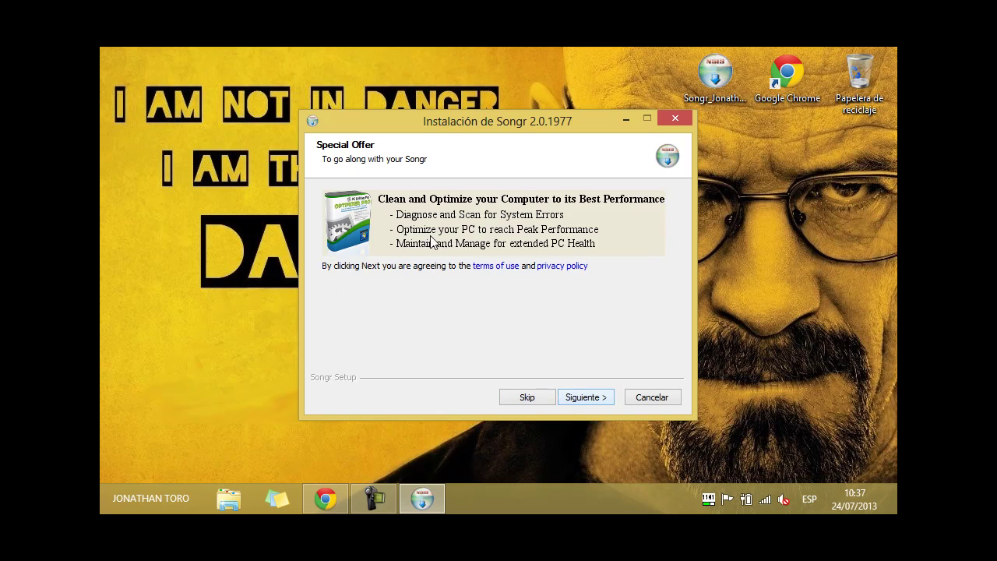
left_click(521, 399)
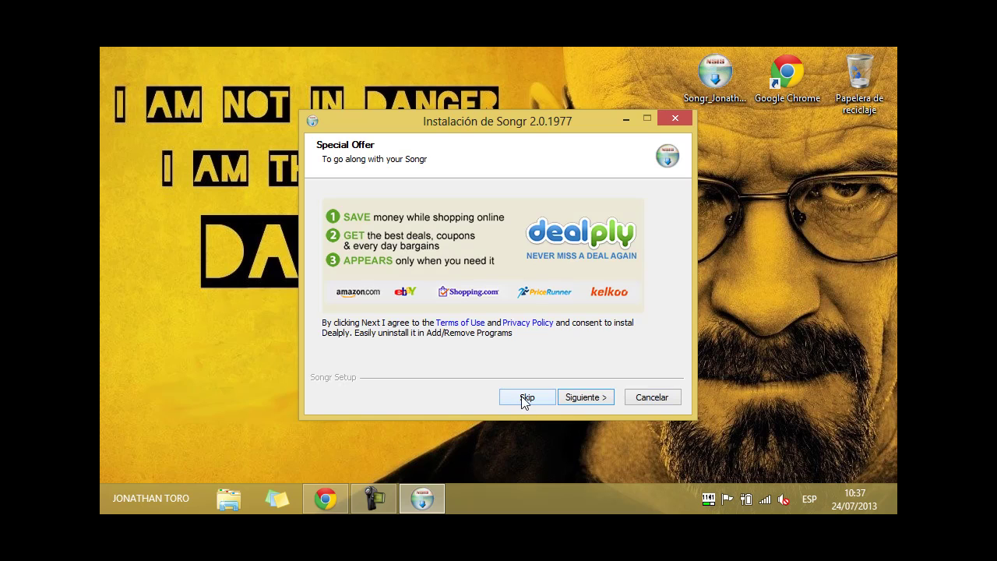
left_click(525, 398)
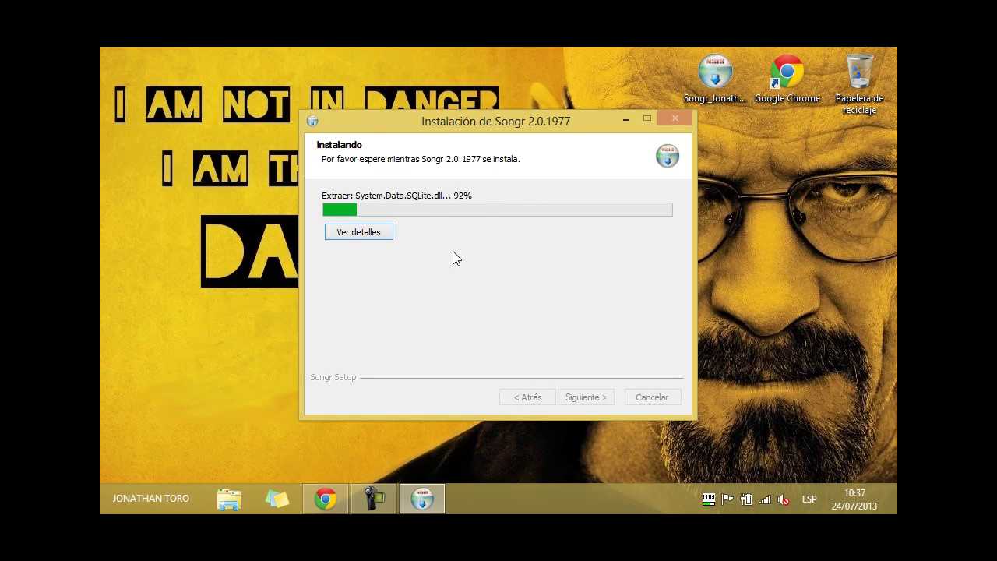
- Show the installation details and finish the setup with Launch Songr enabled
left_click(371, 235)
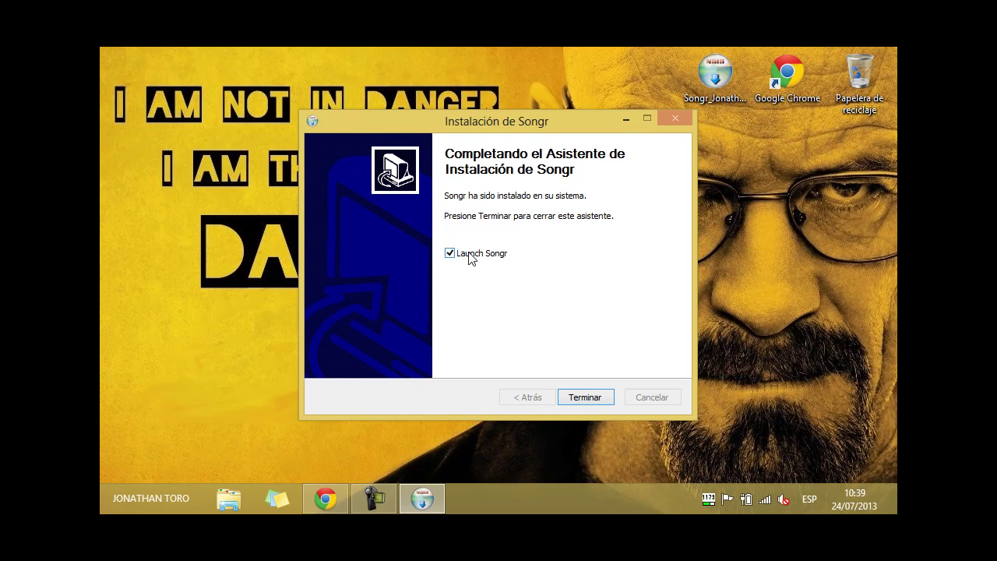
left_click(583, 397)
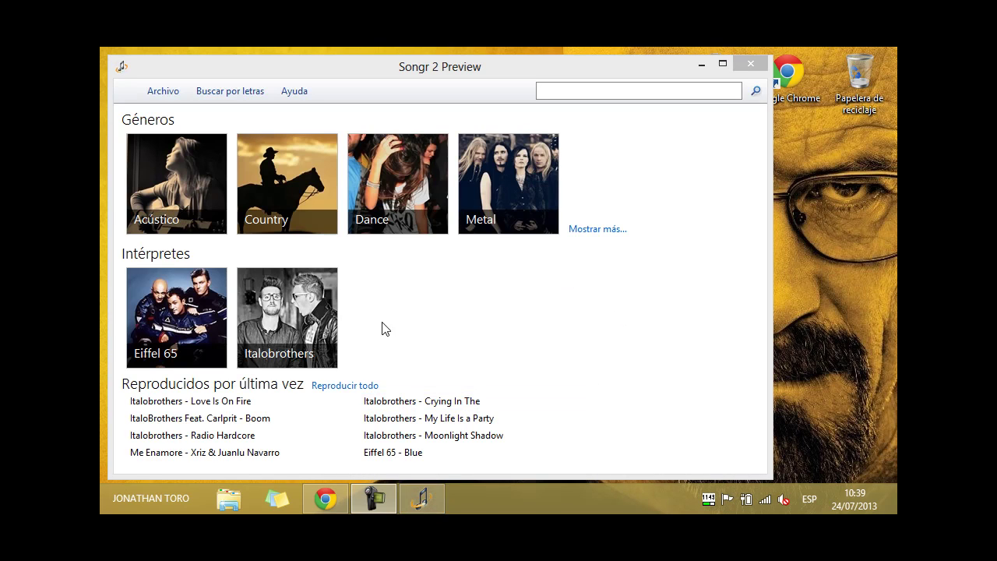
left_click(388, 85)
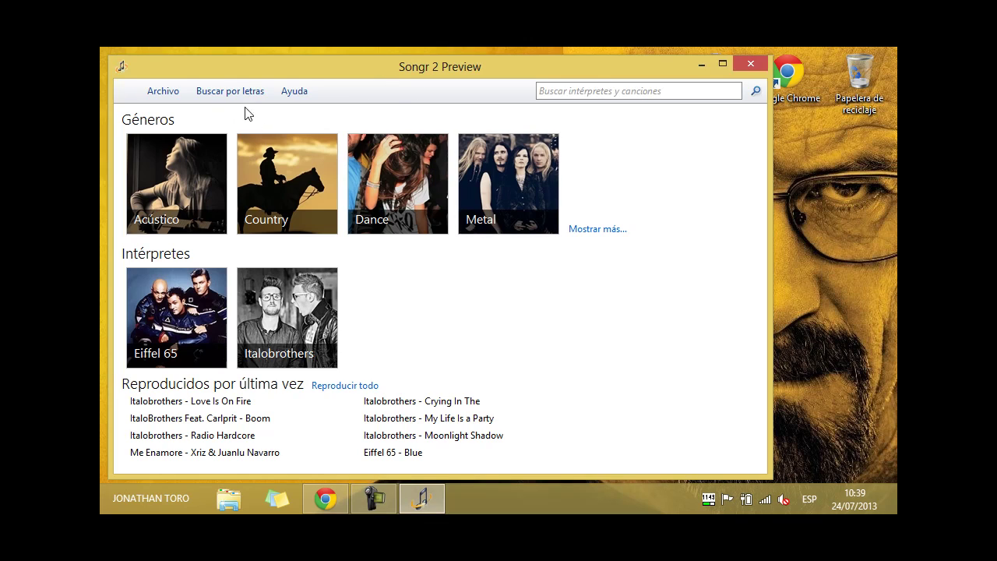
- Search Songr for the artist "Nicky Romero"
left_click(564, 91)
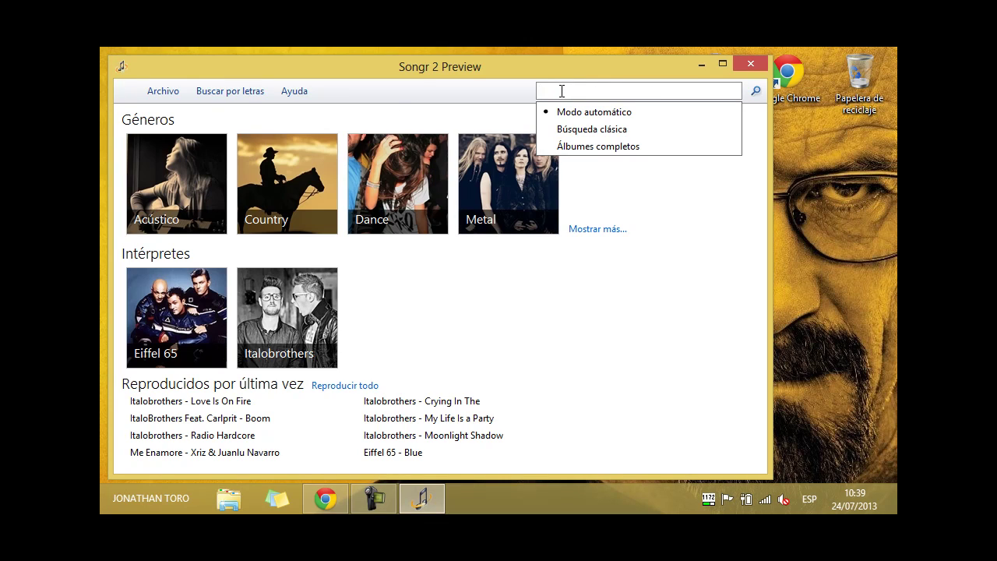
type("Nicky Romero")
key("Return")
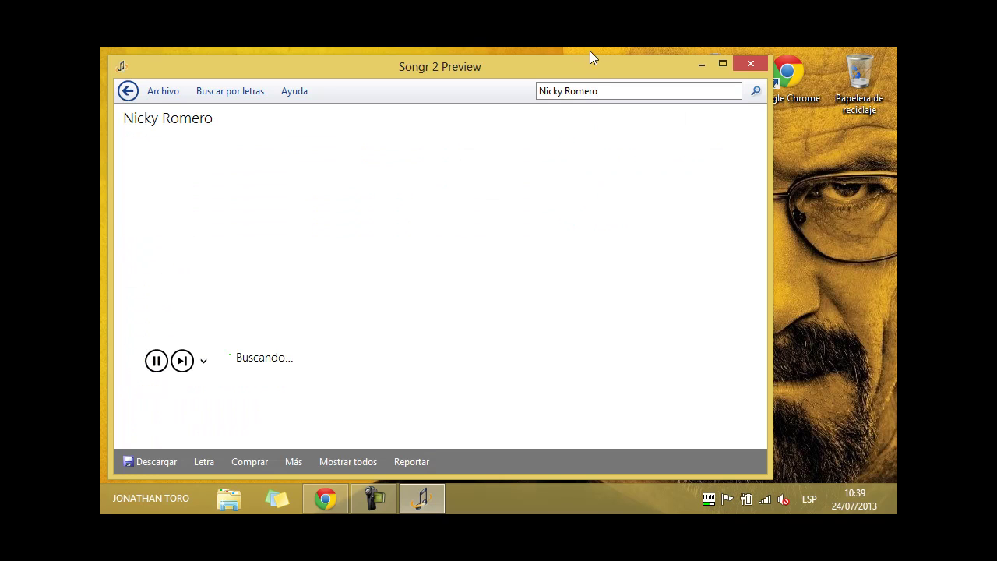
- Play Nicky Romero - Toulouse from the song list and download "Avicii, Nicky Romero - I Could Be The One"
left_click(203, 360)
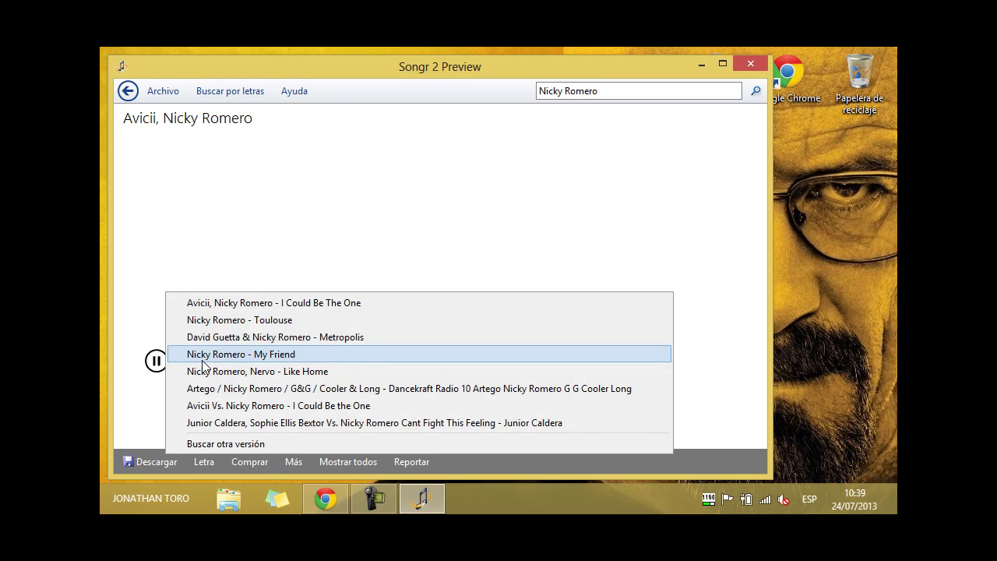
left_click(268, 322)
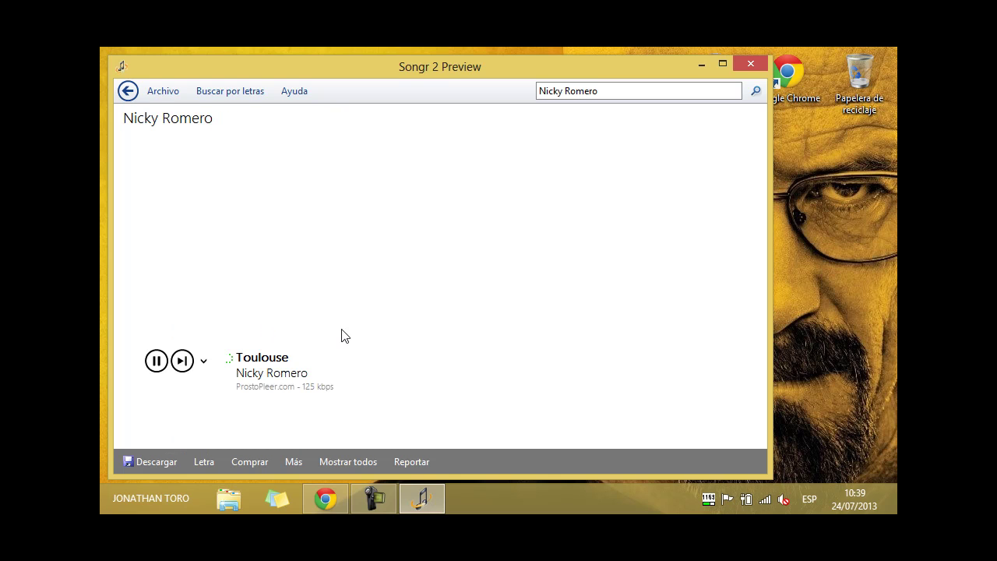
left_click(158, 461)
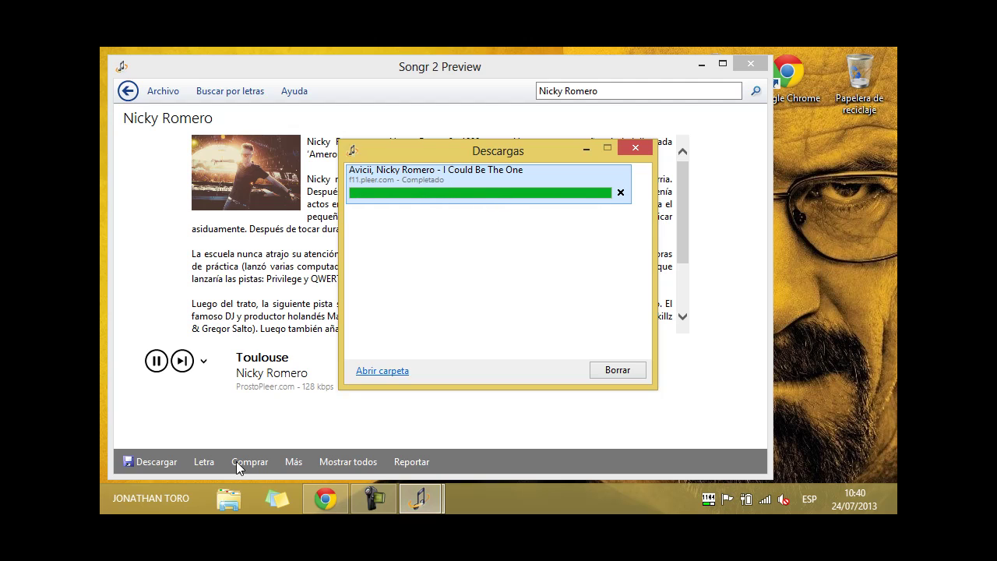
- Check for the downloaded song in the Songr folder of the Música library, and minimize File Explorer
left_click(234, 498)
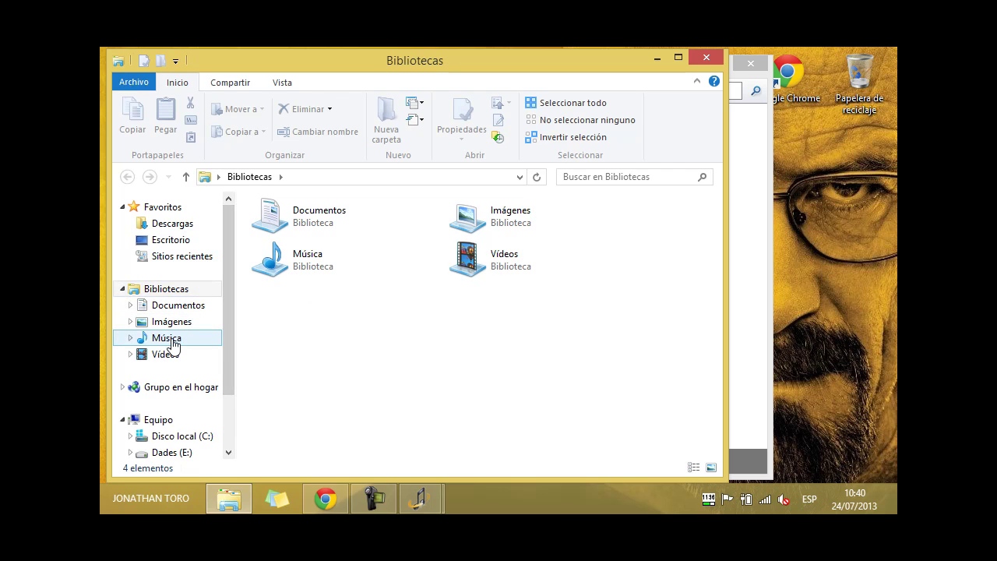
left_click(162, 337)
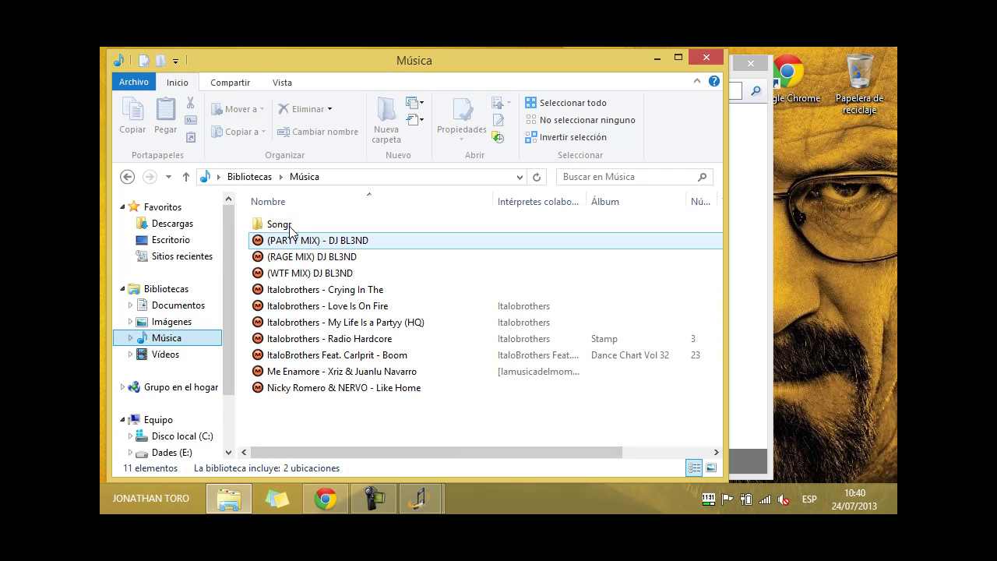
left_click(290, 226)
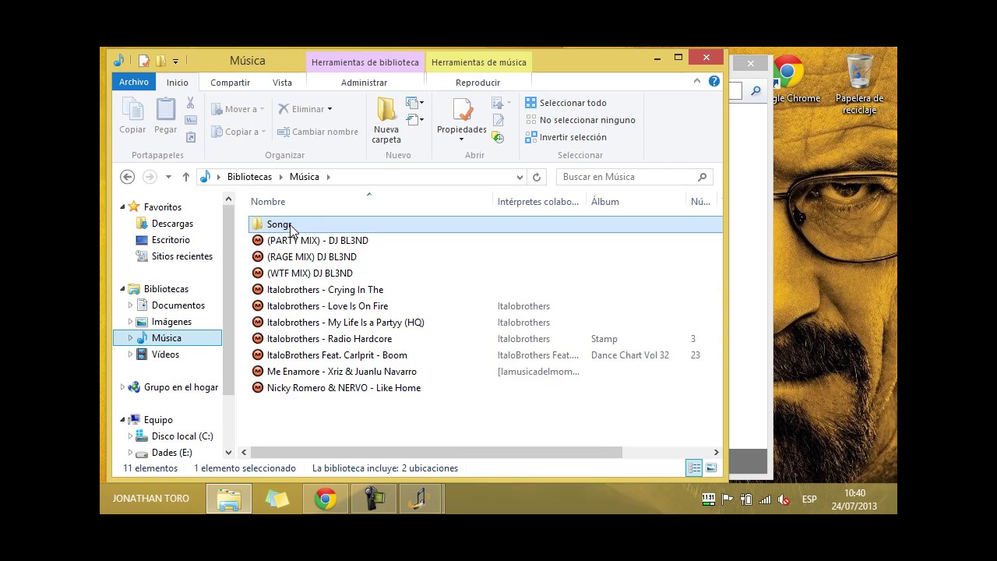
double_click(290, 226)
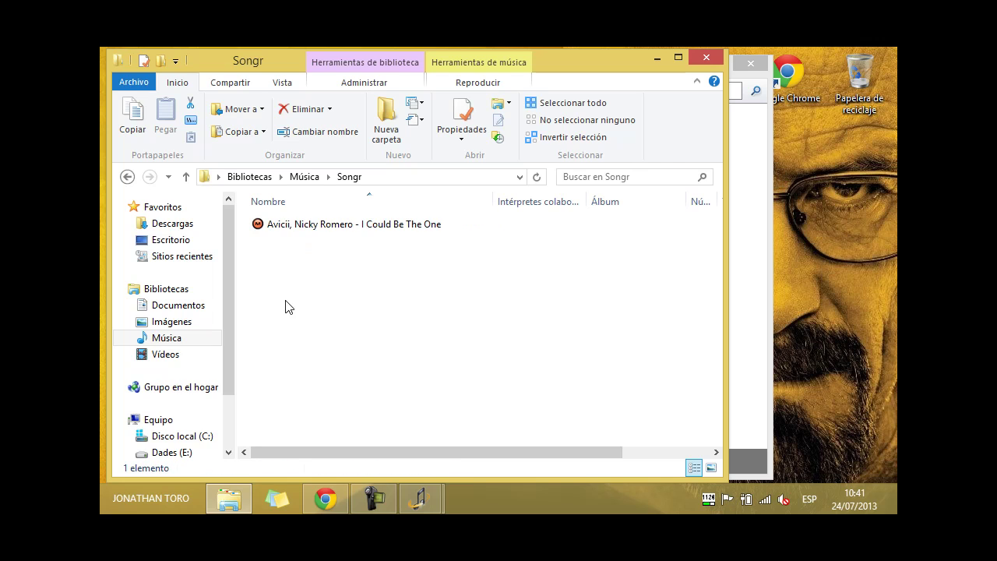
left_click_drag(286, 305, 385, 221)
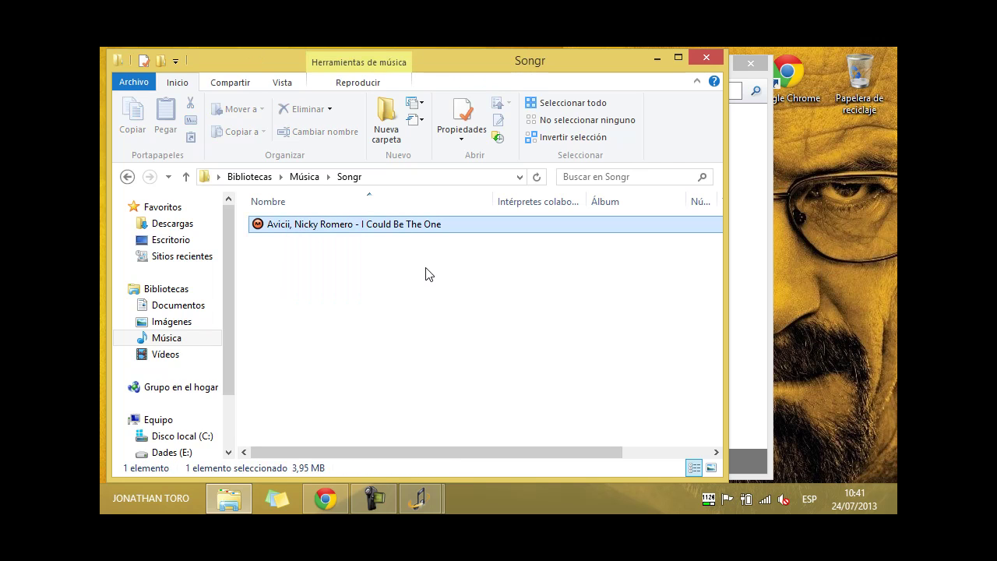
left_click(300, 259)
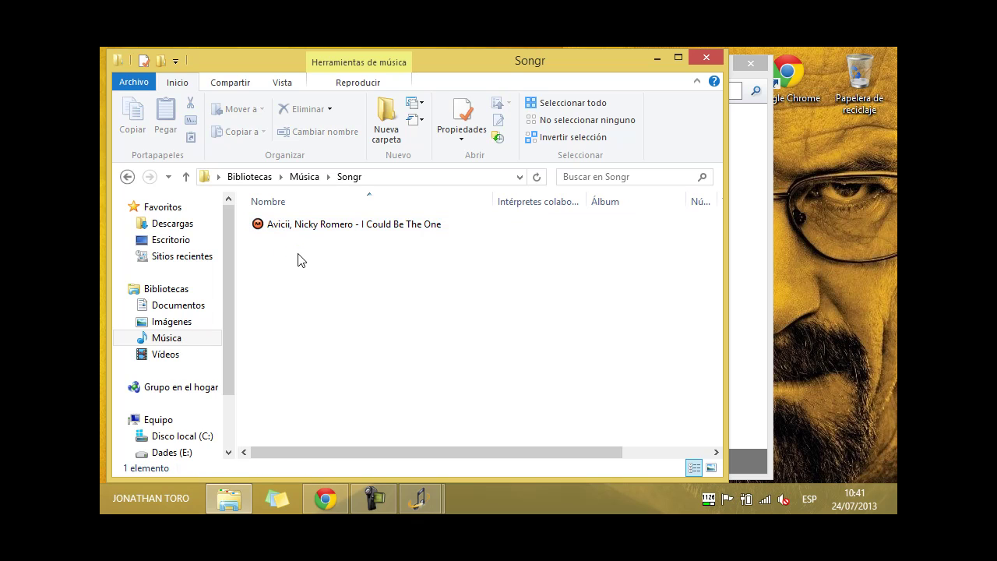
left_click(659, 60)
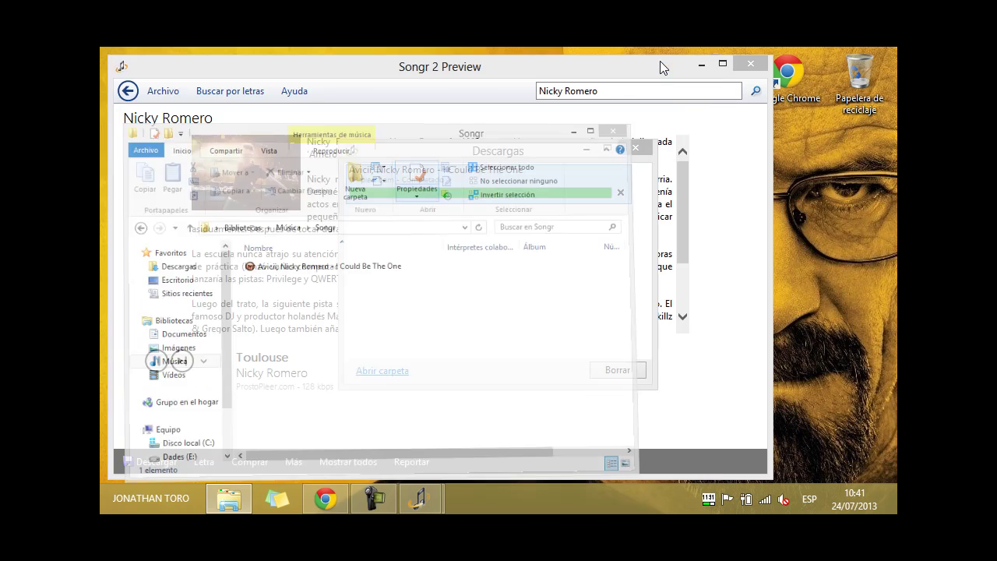
- Pause the song playing in Songr and close the Descargas window
left_click(156, 361)
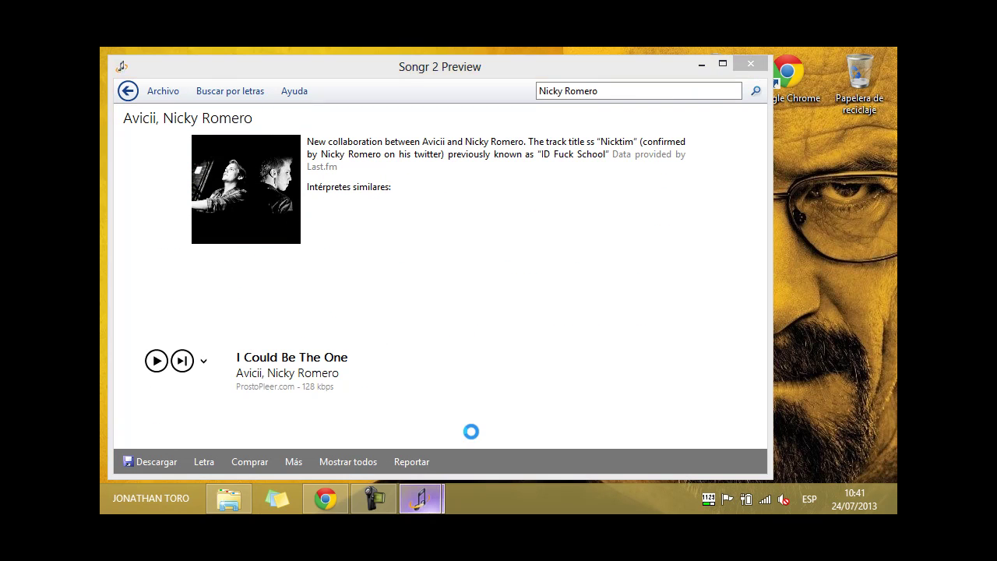
mouse_move(421, 498)
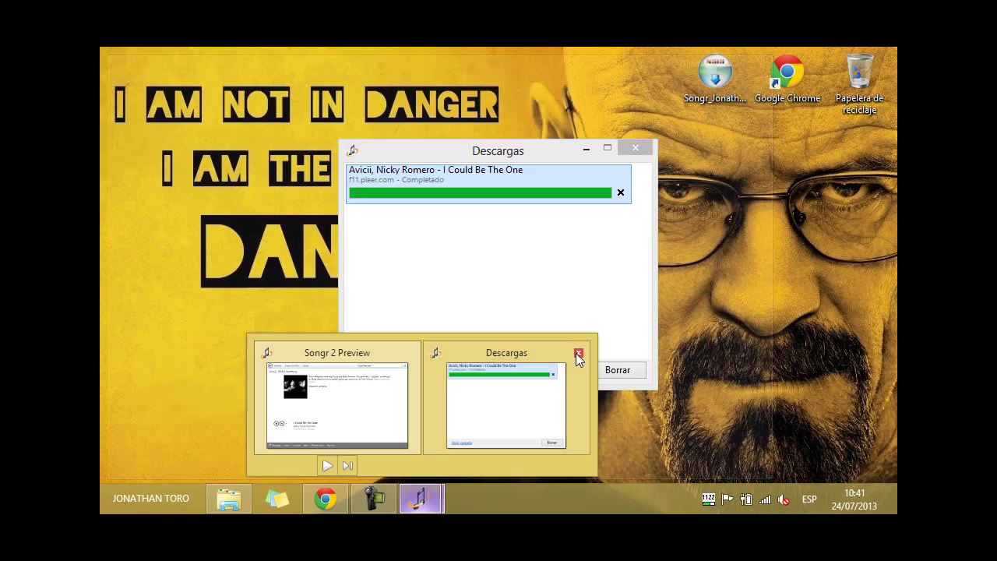
left_click(577, 353)
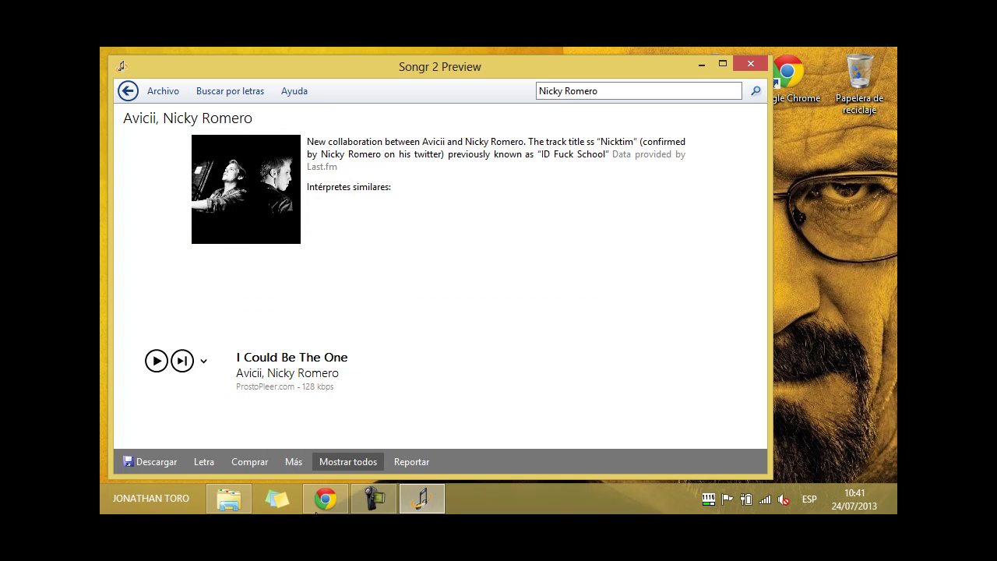
- Switch to Chrome and show the YouTube tab with the Nicky Romero & NERVO video
left_click(750, 63)
left_click(172, 56)
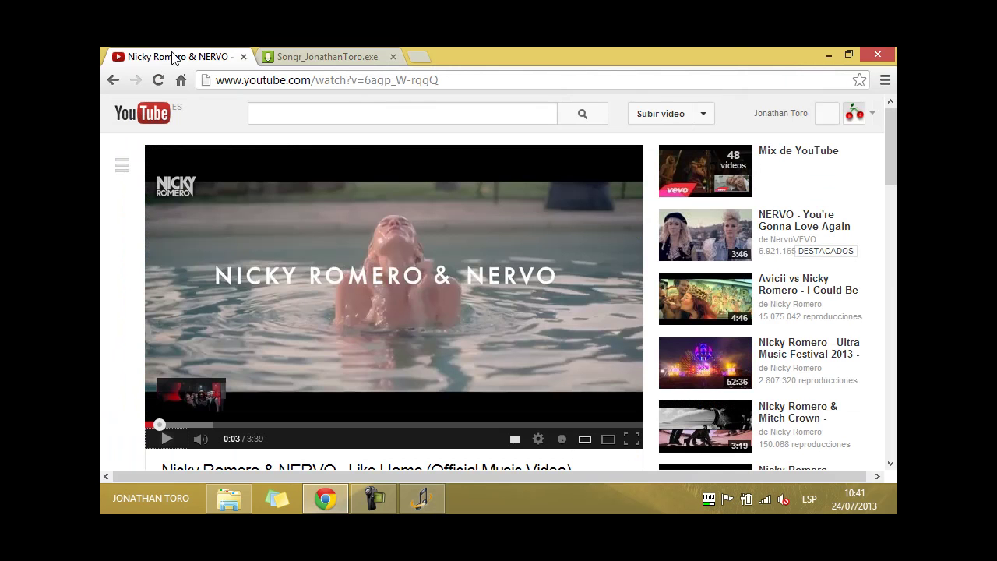
- Copy the URL of the Nicky Romero & NERVO YouTube video and minimize Chrome to return to Songr
left_click(379, 84)
right_click(379, 84)
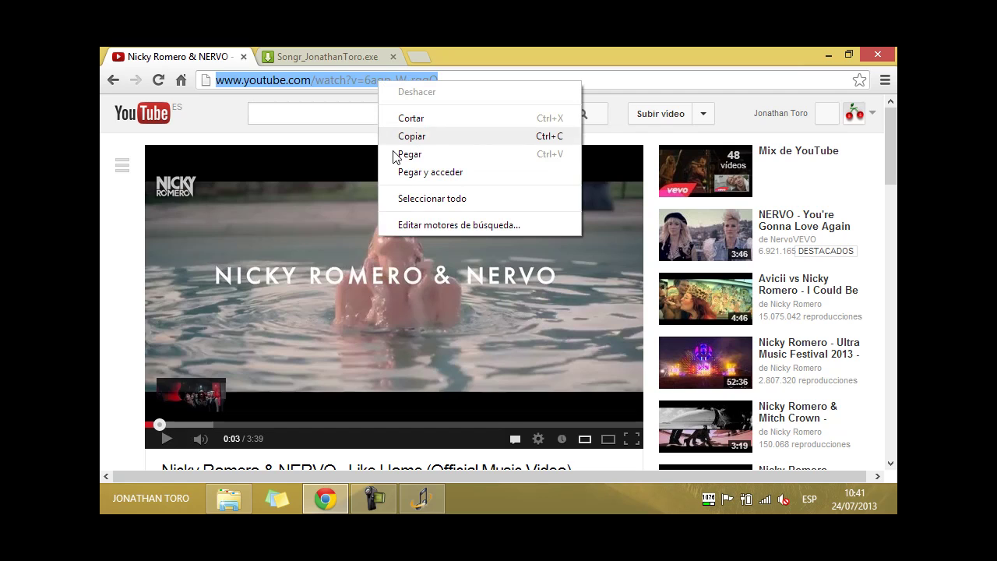
left_click(393, 140)
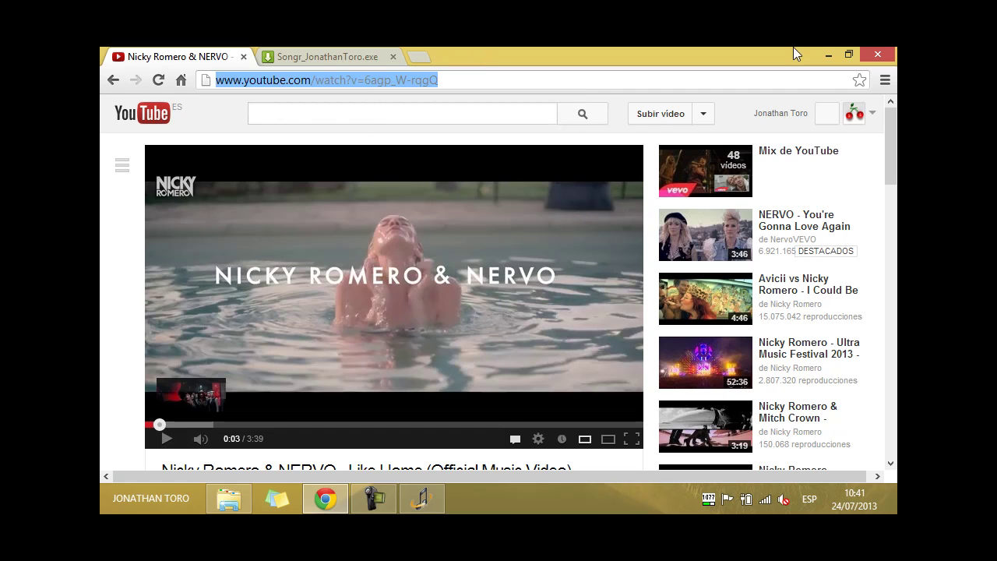
left_click(829, 55)
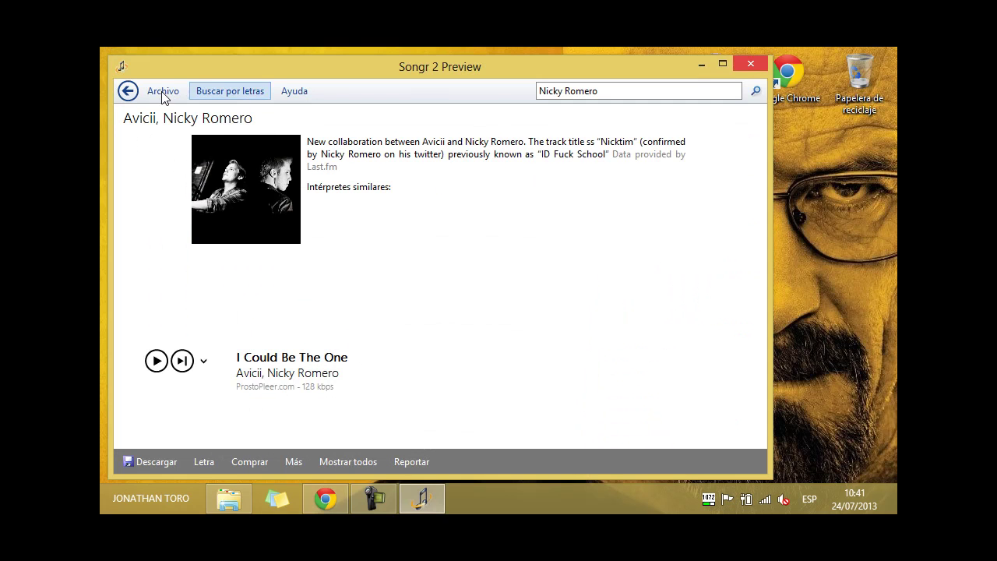
- Request a YouTube download of the copied video URL in the Vídeo MPEG (*.mpg) format
left_click(161, 89)
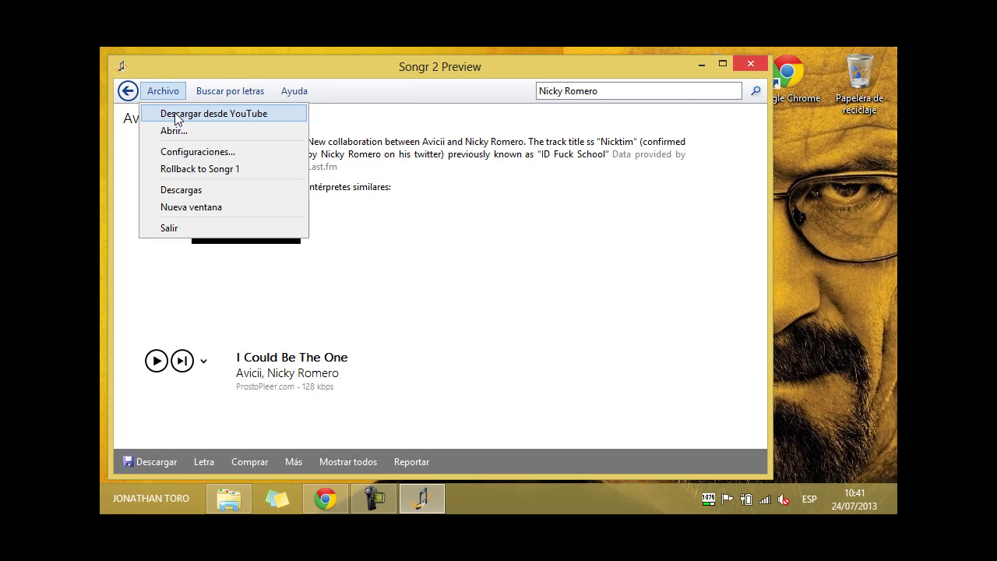
left_click(176, 115)
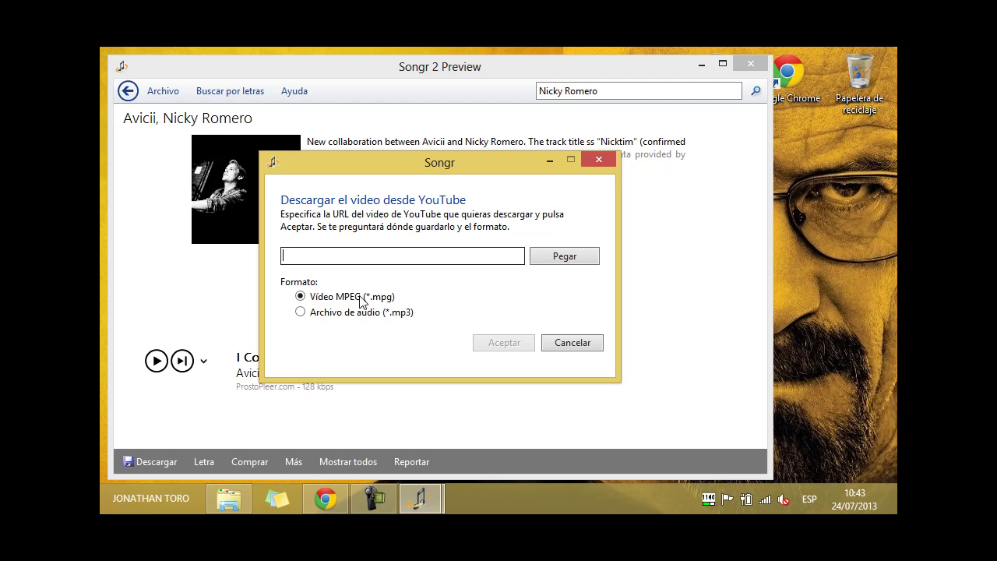
left_click(558, 258)
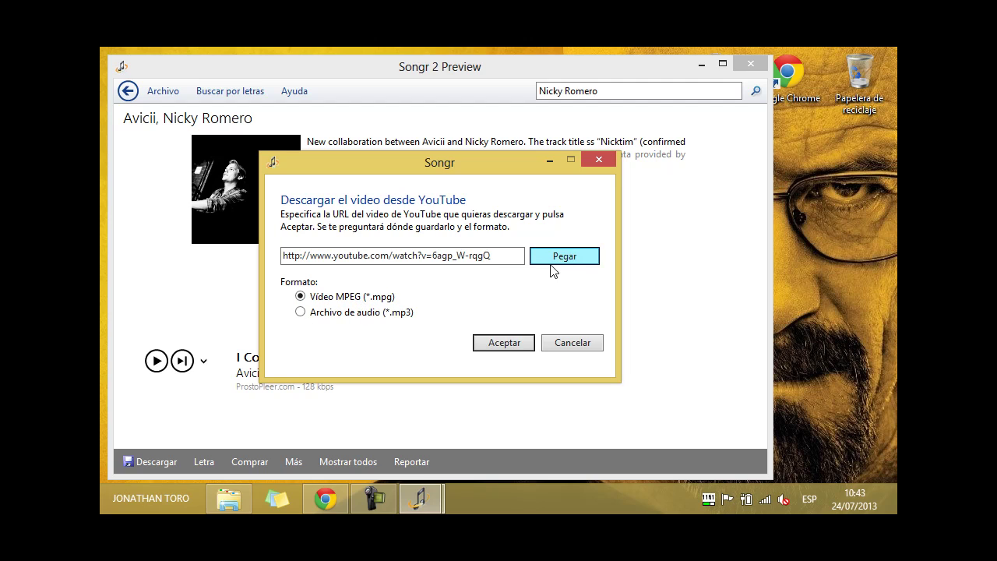
left_click(528, 346)
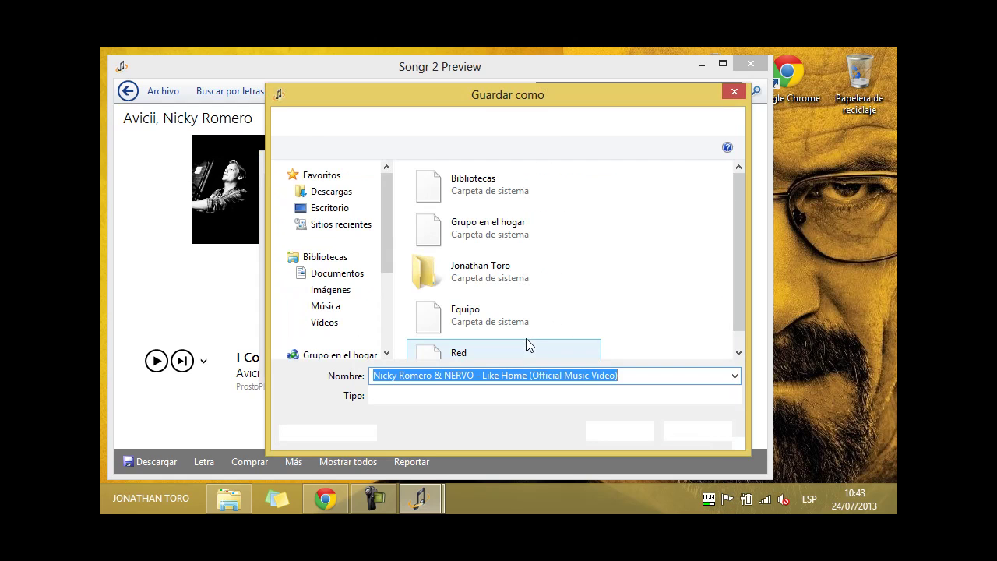
- Choose the Vídeos library as the save location, view the available video file types, and cancel the save
left_click_drag(389, 223, 373, 263)
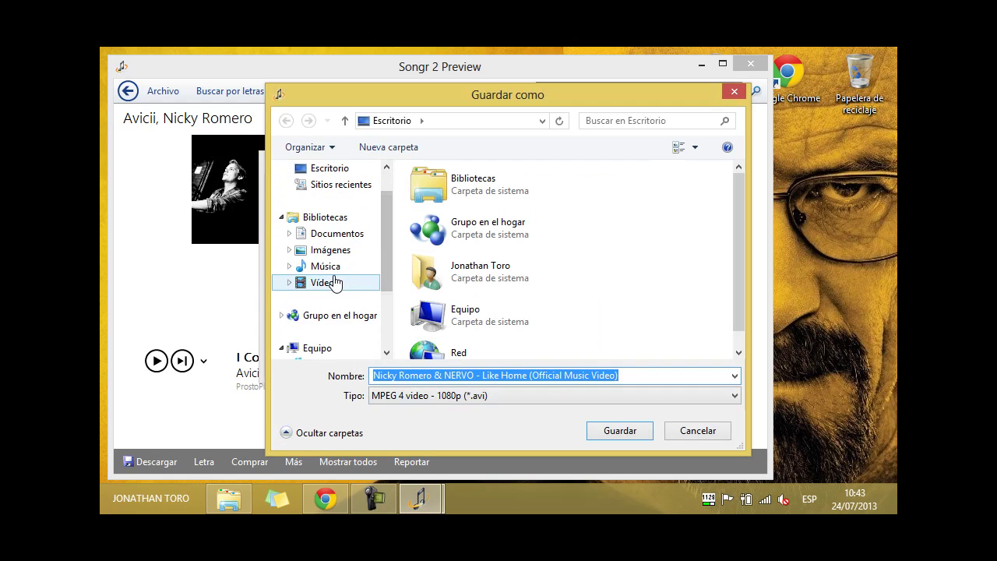
left_click(296, 282)
left_click(550, 395)
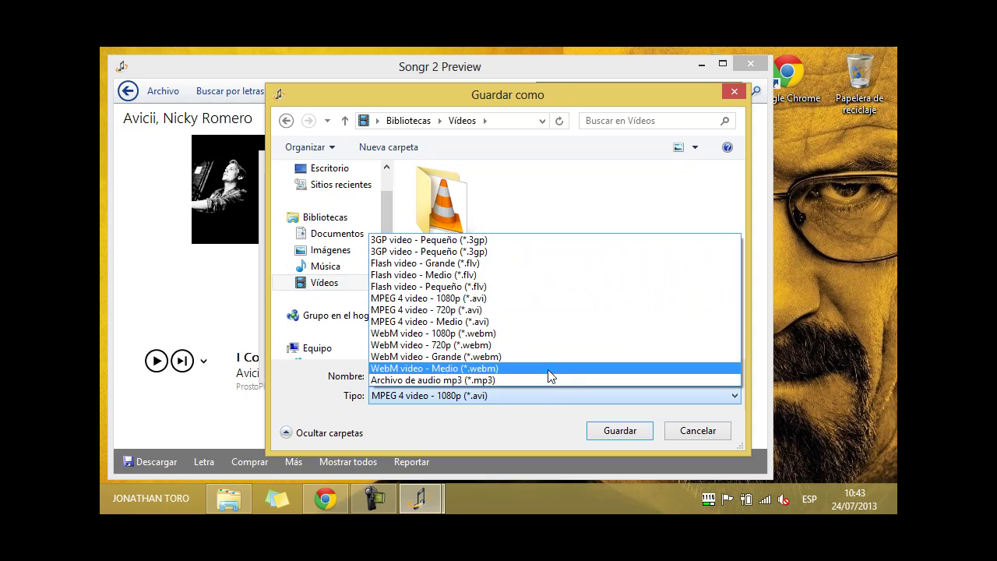
left_click(688, 430)
left_click(687, 431)
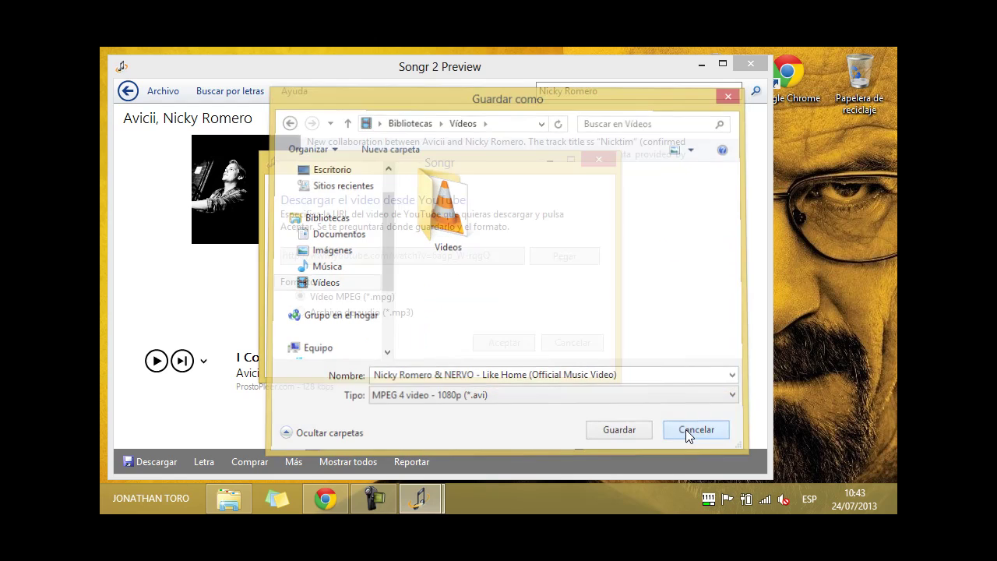
- Request a YouTube download of the same copied URL as Archivo de audio (*.mp3)
left_click(176, 92)
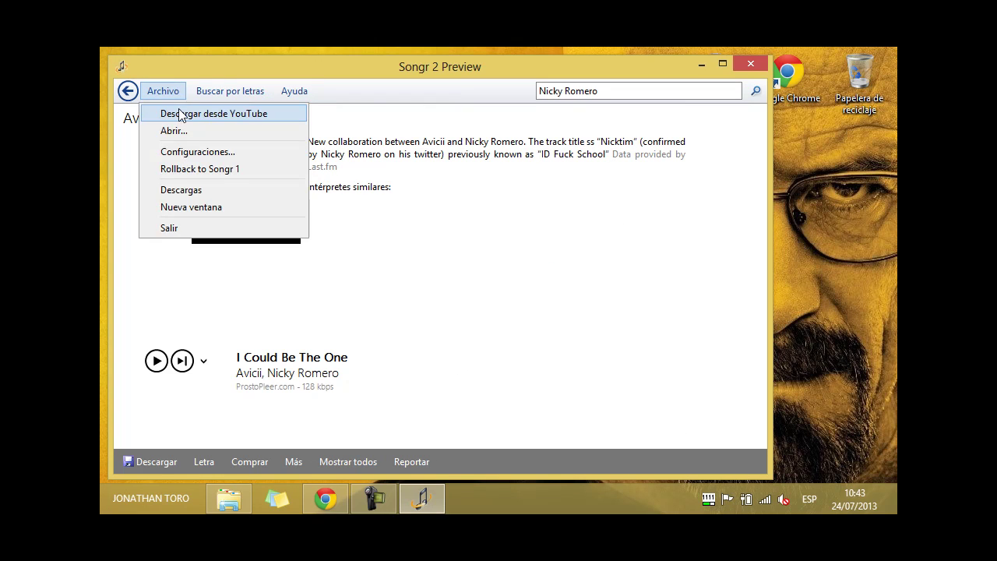
left_click(203, 117)
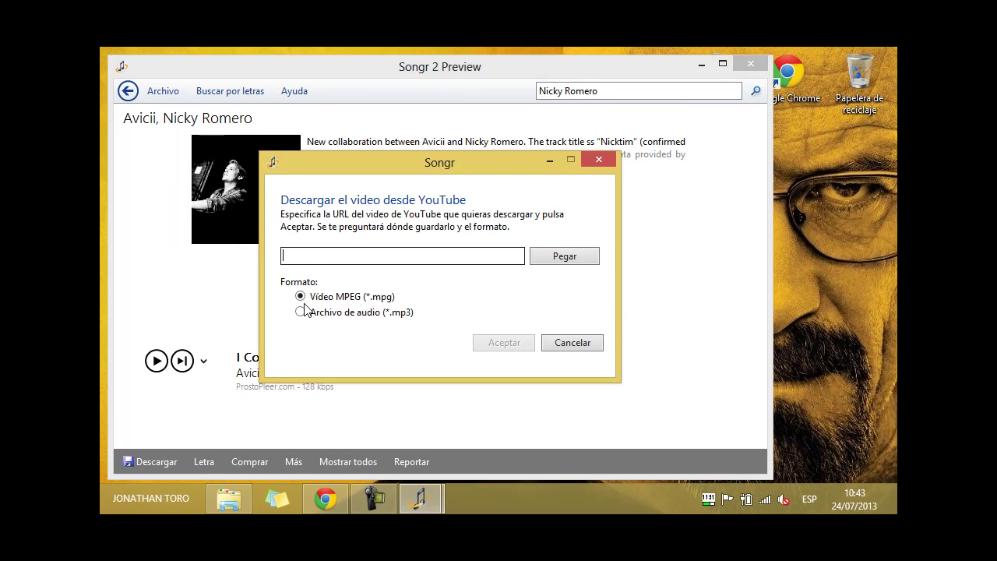
left_click(301, 312)
left_click(557, 260)
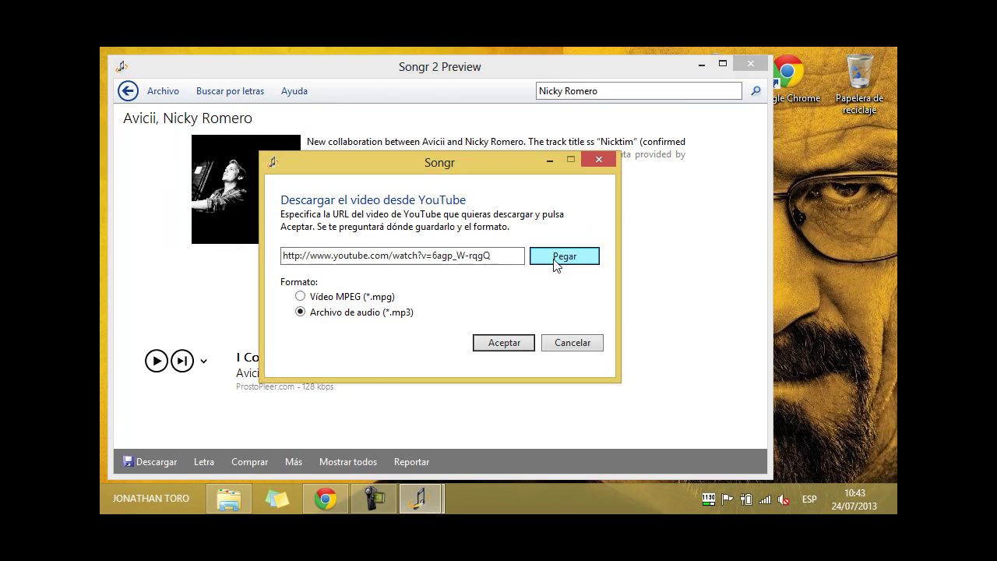
left_click(508, 343)
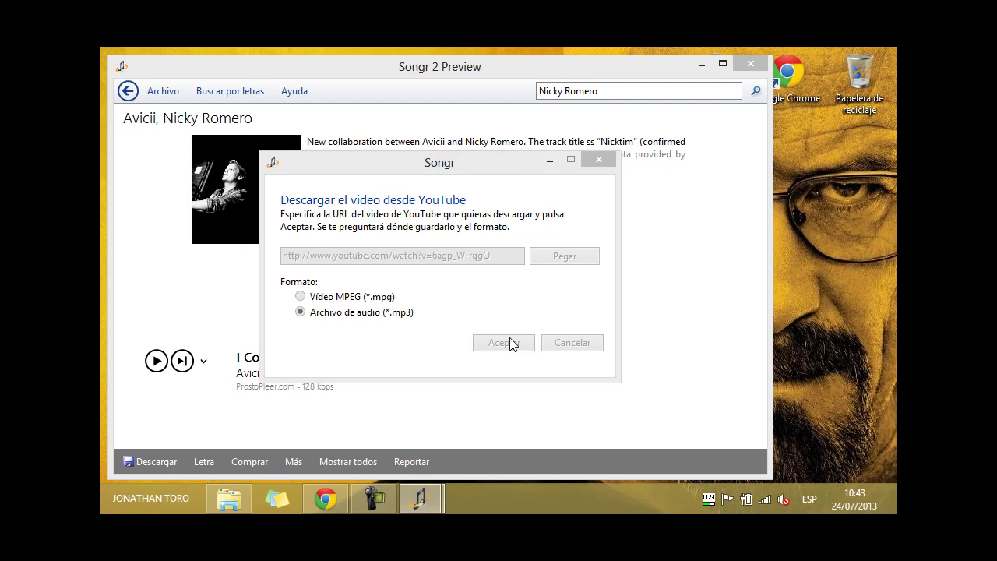
- Cancel saving the mp3 file and close Songr
left_click_drag(389, 257, 391, 217)
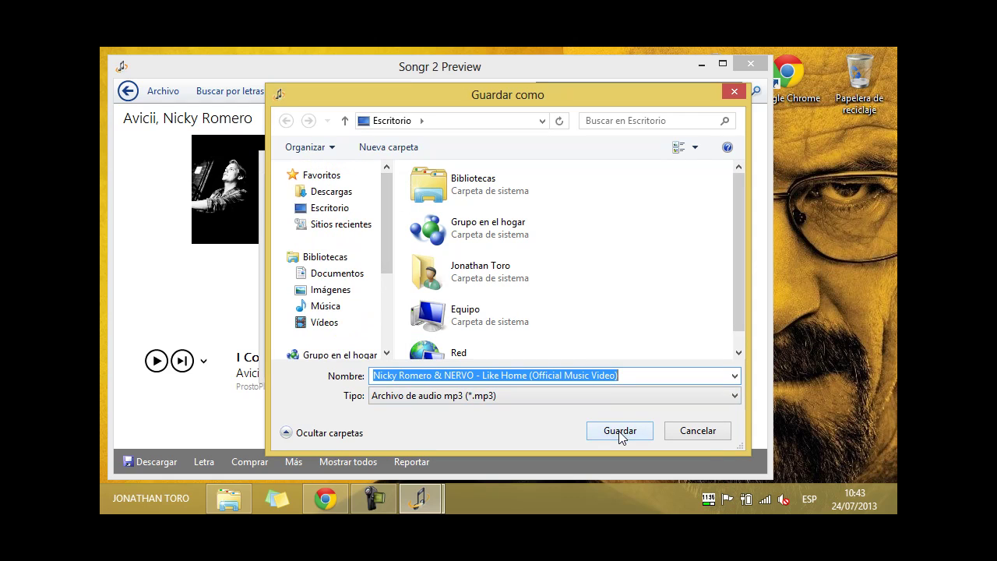
left_click(720, 430)
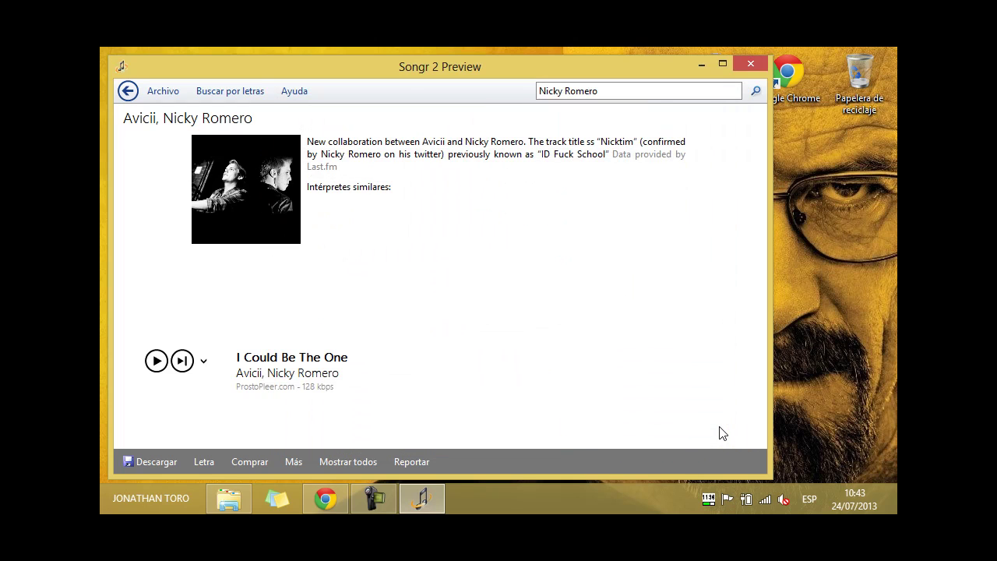
left_click(744, 66)
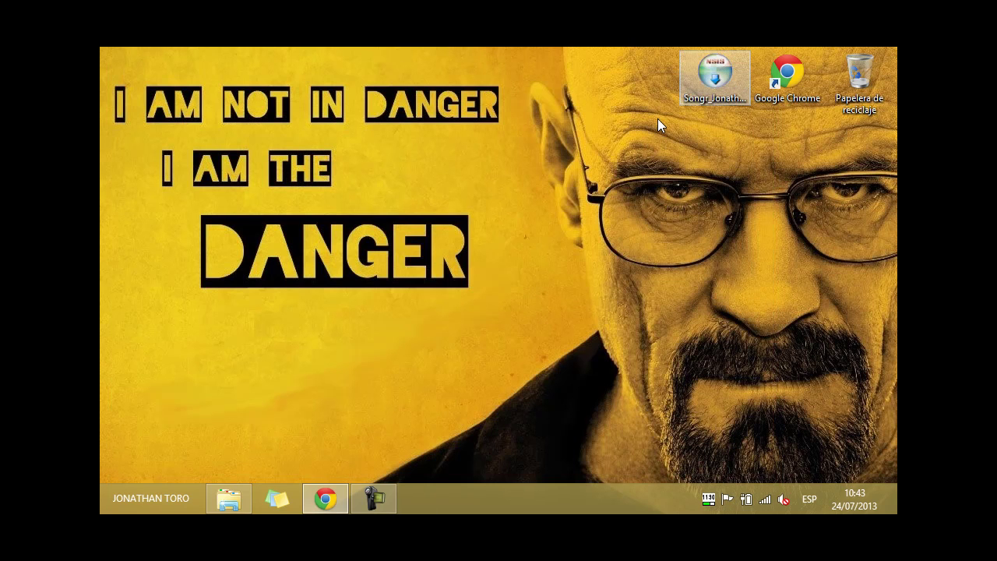